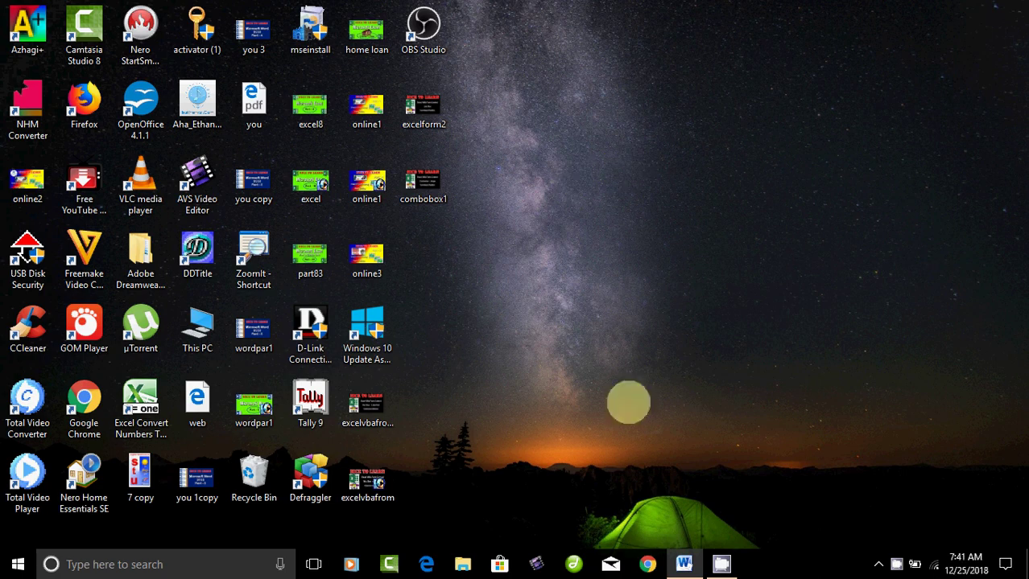
# Restore the blank Word Document1 window from the taskbar
pyautogui.click(683, 563)
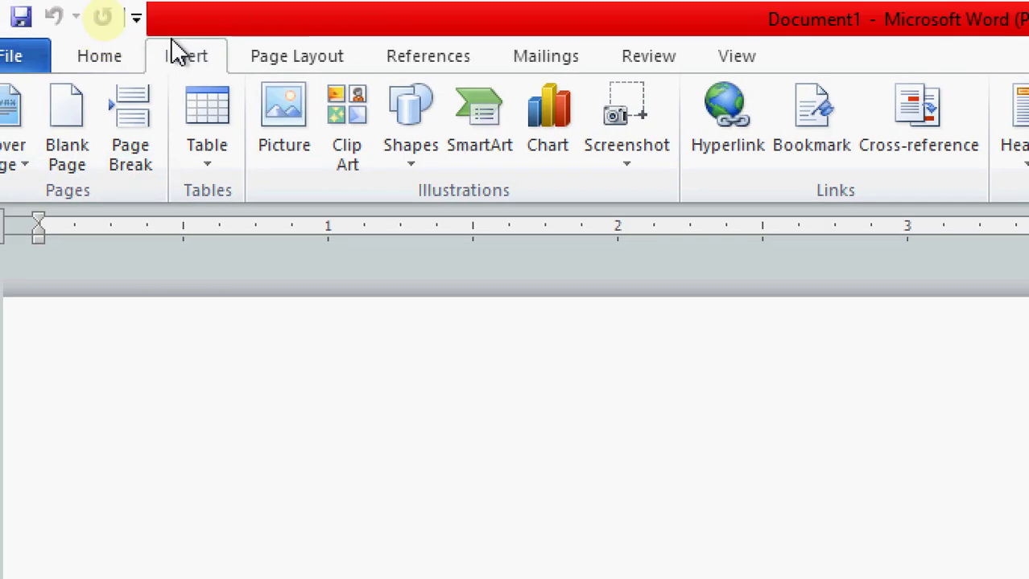
# Insert a one-column, two-row table from the grid, then bring up the Insert Table dialog
pyautogui.click(208, 175)
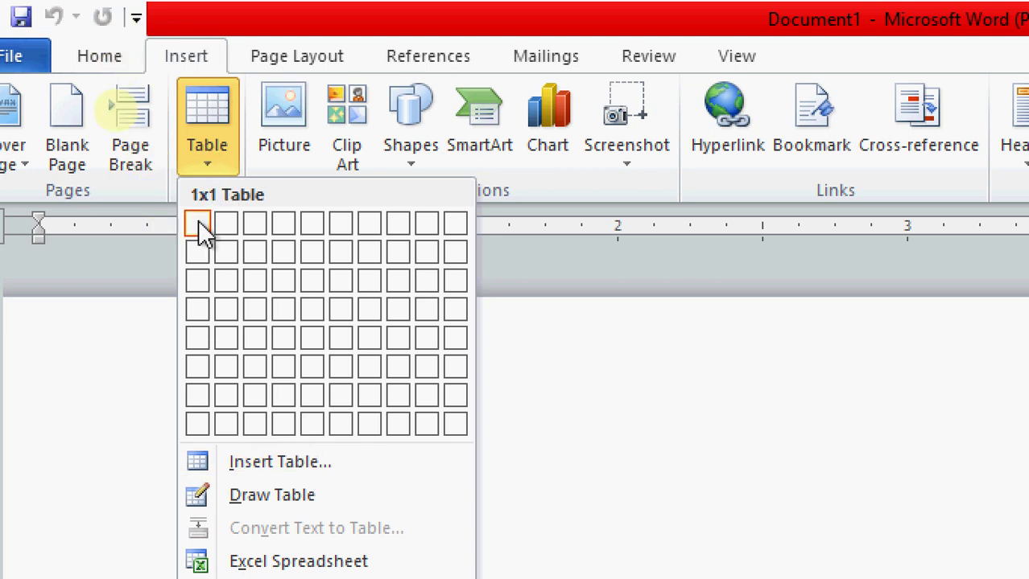
pyautogui.click(199, 251)
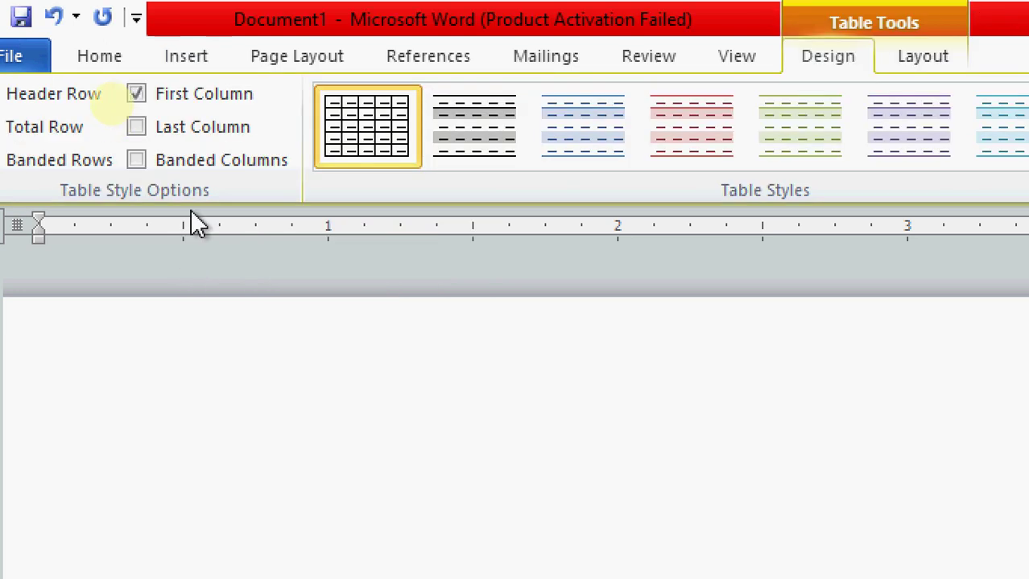
pyautogui.click(198, 56)
pyautogui.click(209, 160)
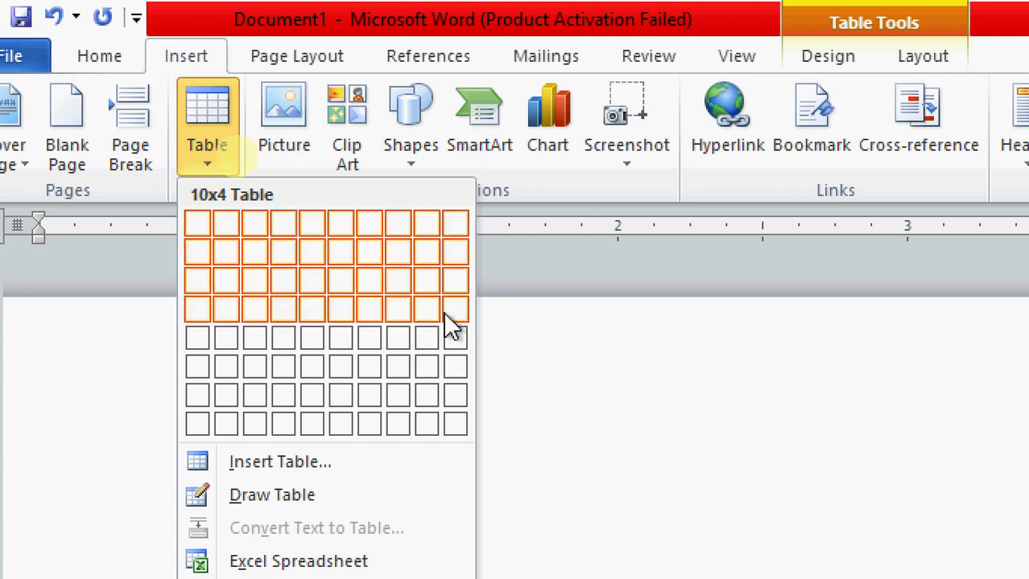
pyautogui.click(286, 462)
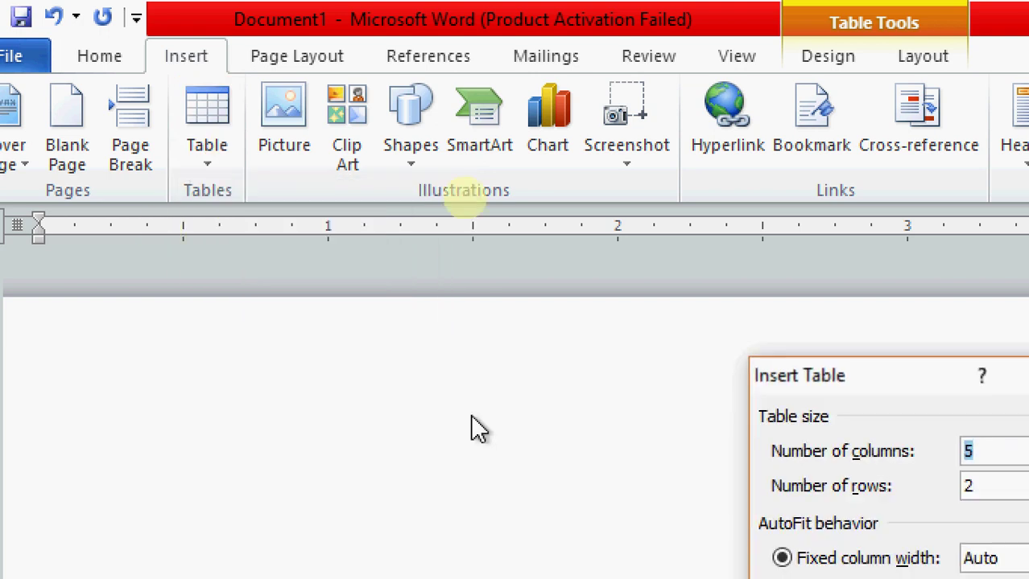
# Drag the Insert Table dialog into view and cancel it without inserting a table
pyautogui.moveTo(934, 383); pyautogui.dragTo(572, 155)
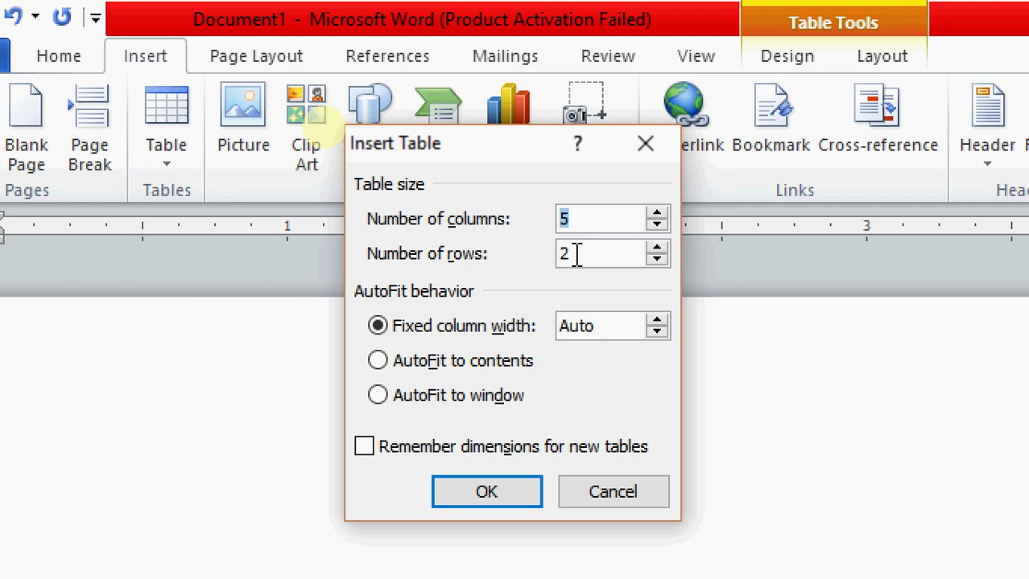
pyautogui.click(612, 497)
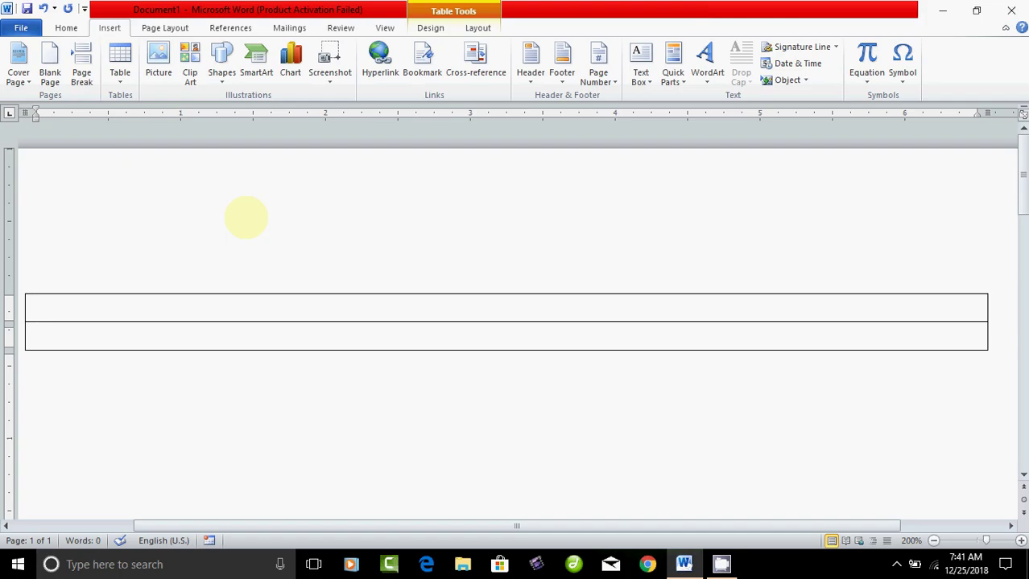
# Select all with Ctrl+A and delete the two-row table
pyautogui.hotkey('ctrl', 'a')
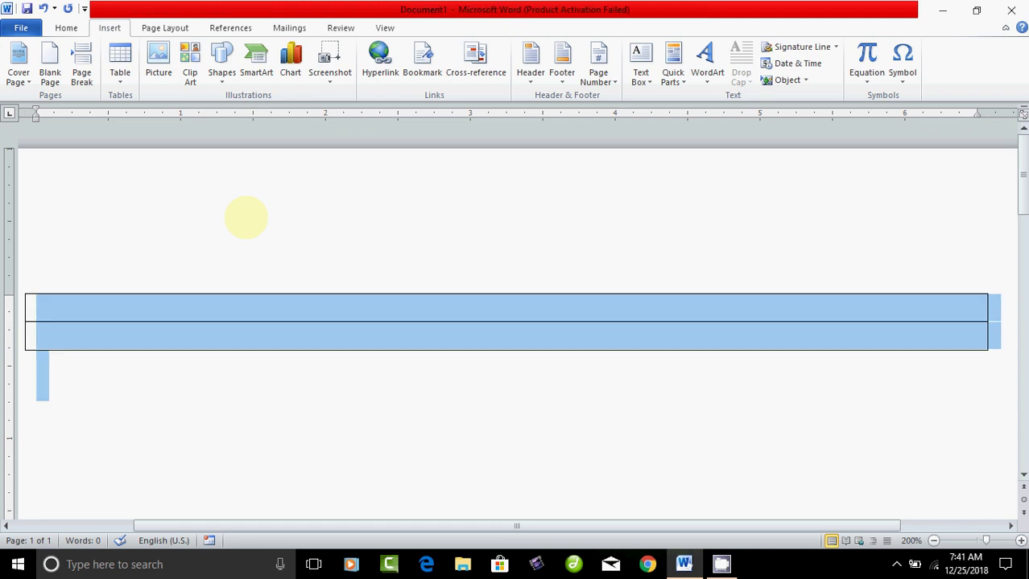
pyautogui.press('Delete')
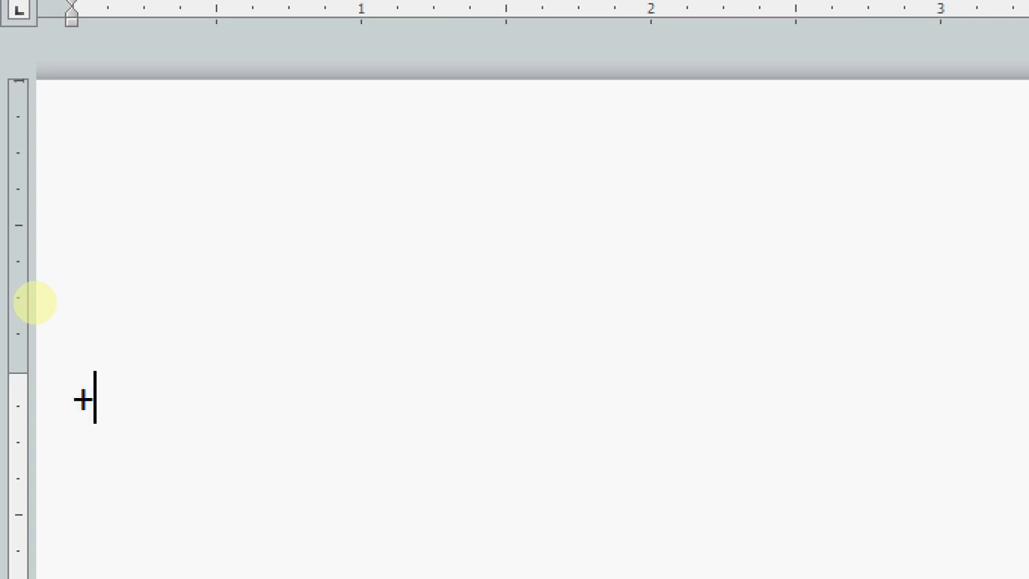
# Type the guide line +------------+------------------------+----------+ marking three column widths
pyautogui.write('+')
pyautogui.press('BackSpace')
pyautogui.write('--------------')
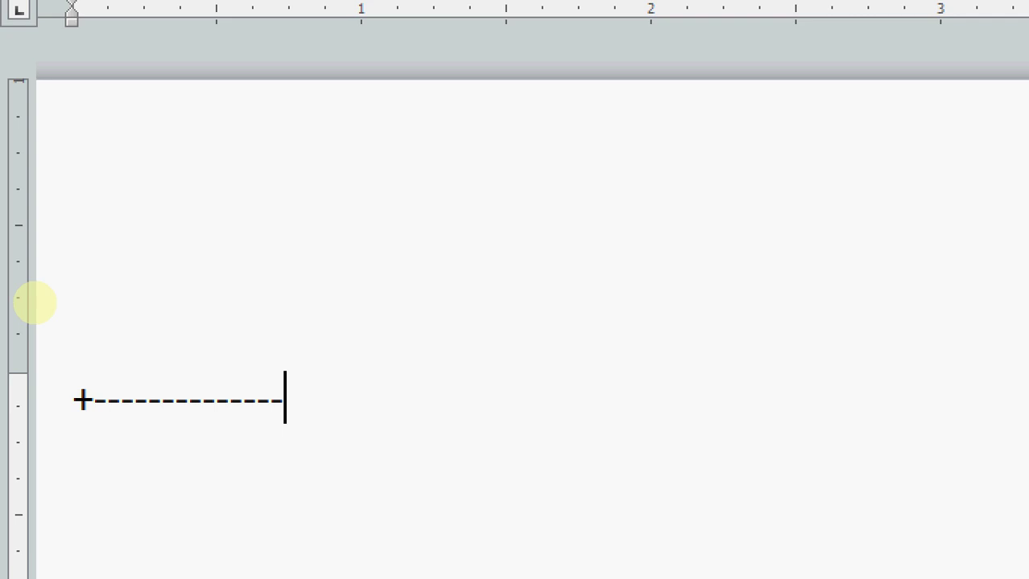
pyautogui.write('+')
pyautogui.write('------------------------')
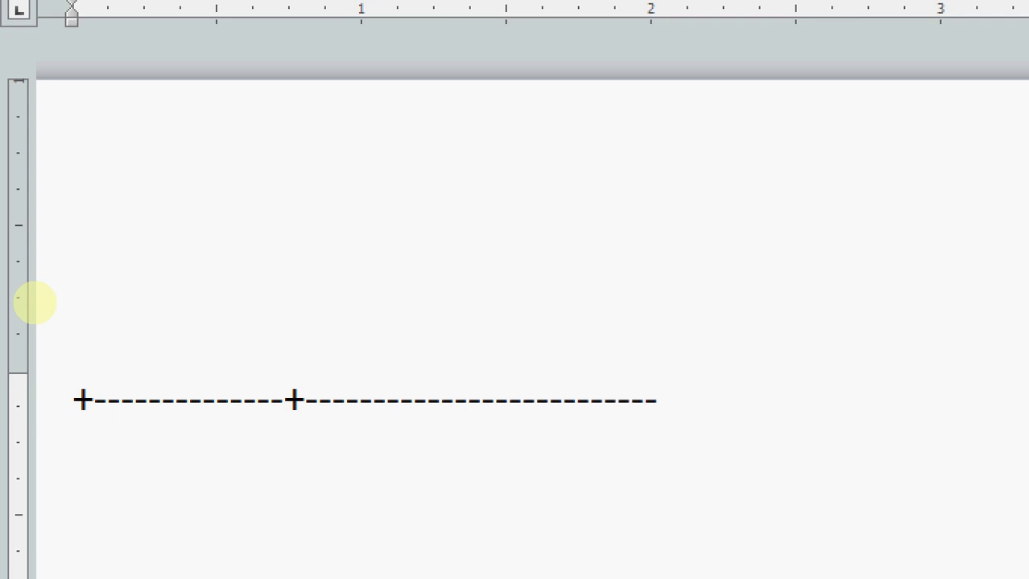
pyautogui.write('+')
pyautogui.write('----------')
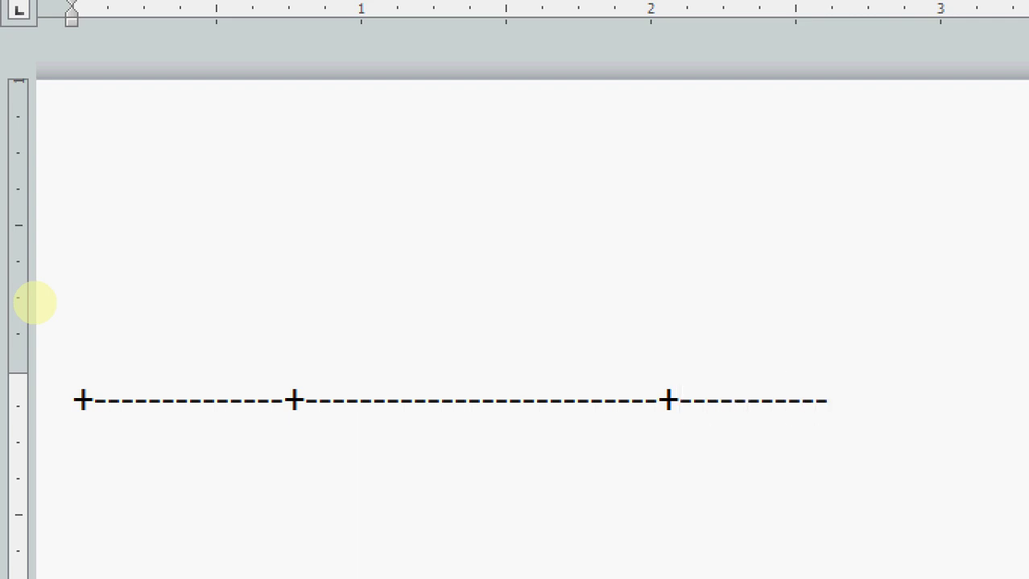
pyautogui.write('+')
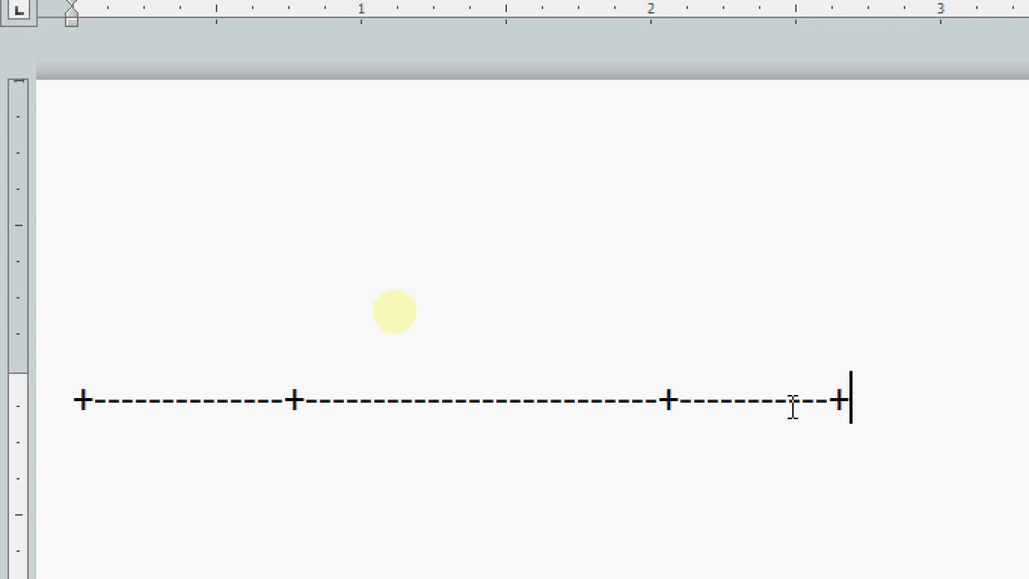
pyautogui.scroll(-1, 515, 503)
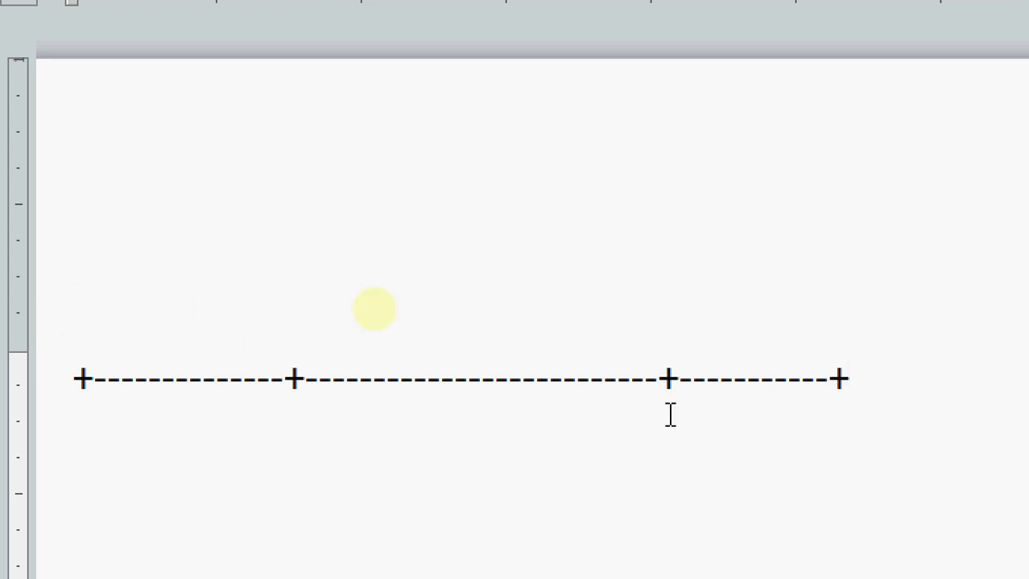
# Let AutoFormat convert the line into a one-row, three-column table and select its columns
pyautogui.press('Return')
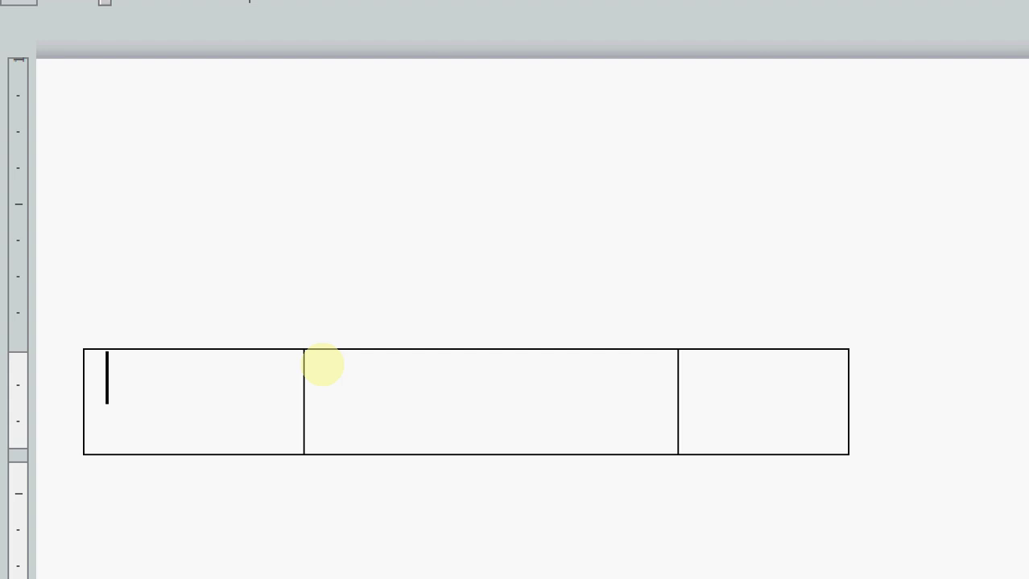
pyautogui.click(164, 284)
pyautogui.click(462, 293)
pyautogui.click(783, 305)
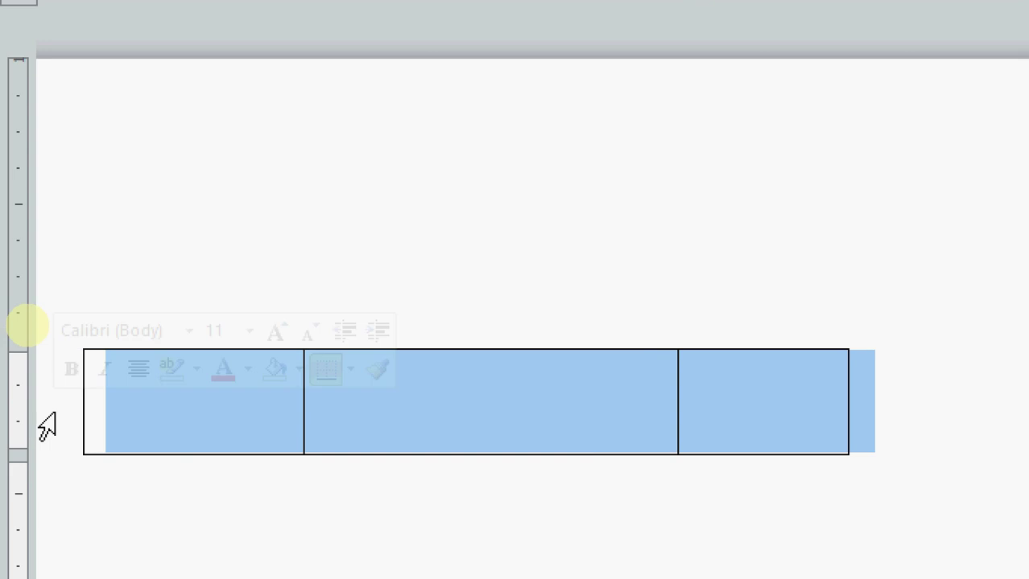
# Select the first, middle and third columns and the row, ending with the caret in the first cell
pyautogui.click(193, 332)
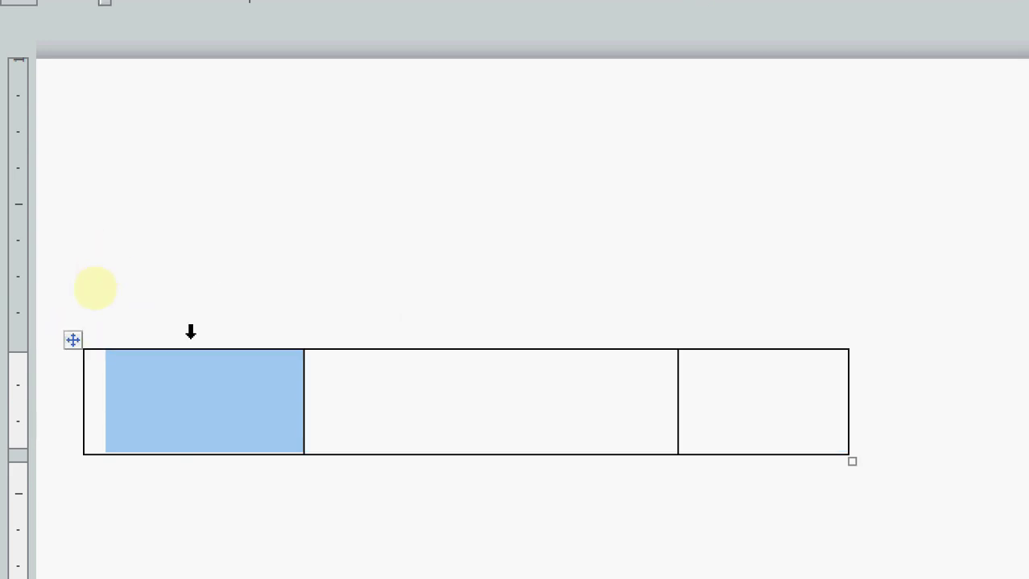
pyautogui.click(385, 316)
pyautogui.click(756, 346)
pyautogui.click(205, 342)
pyautogui.click(433, 362)
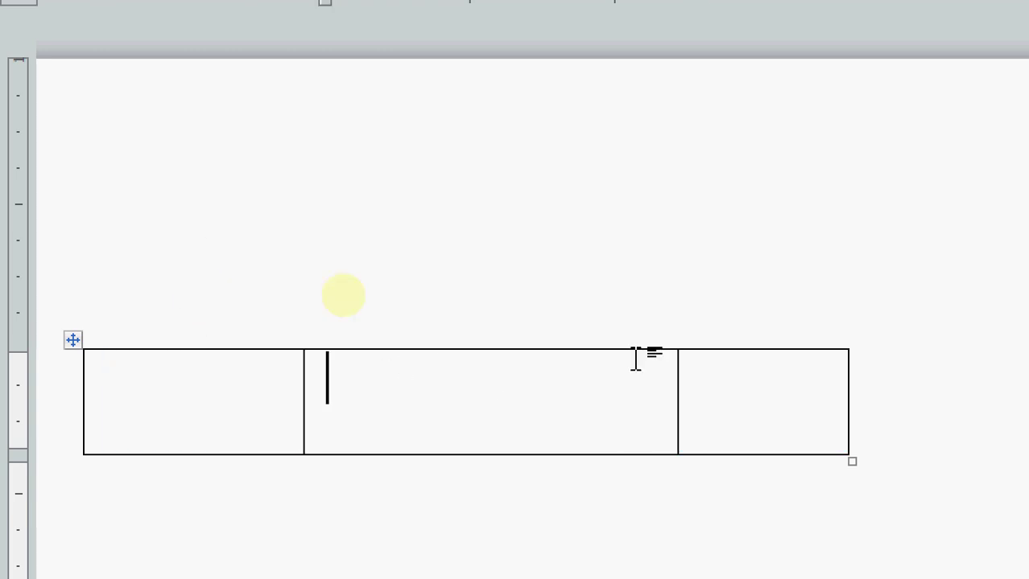
pyautogui.click(749, 337)
pyautogui.click(506, 326)
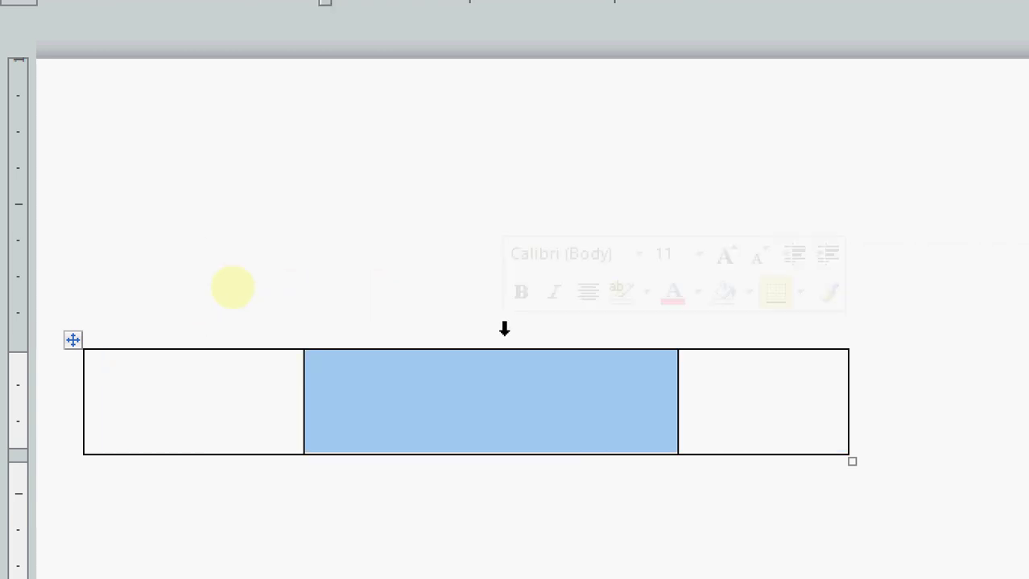
pyautogui.click(62, 408)
pyautogui.click(194, 396)
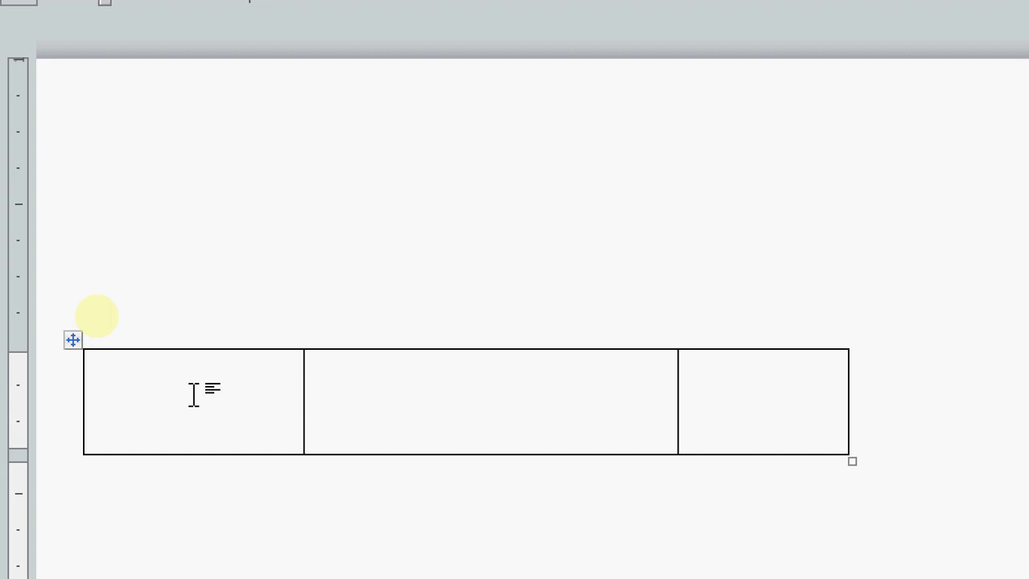
# Enter headings Name, Address and Cell, then begin a sample name in a new row
pyautogui.write('Name')
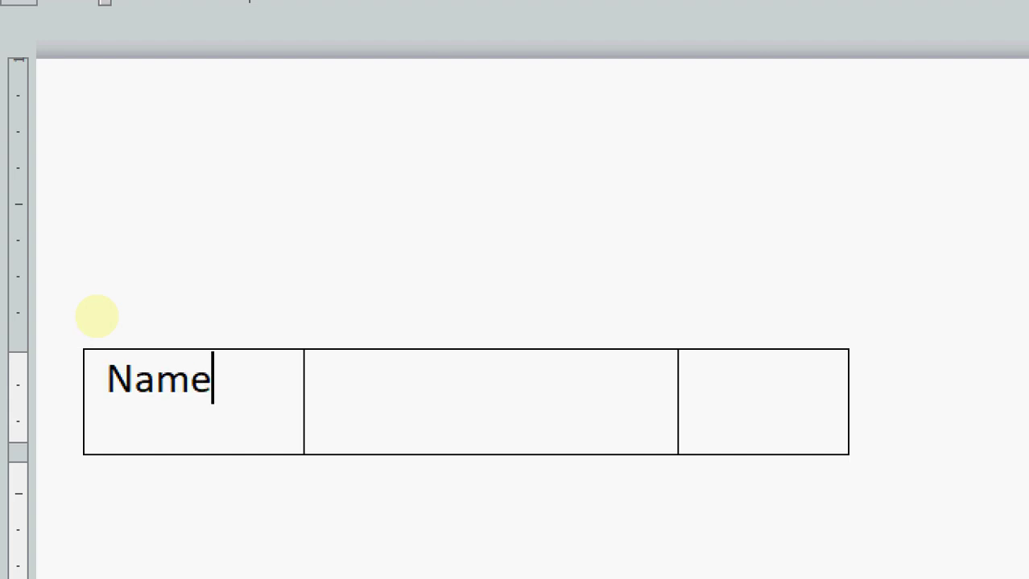
pyautogui.press('Tab')
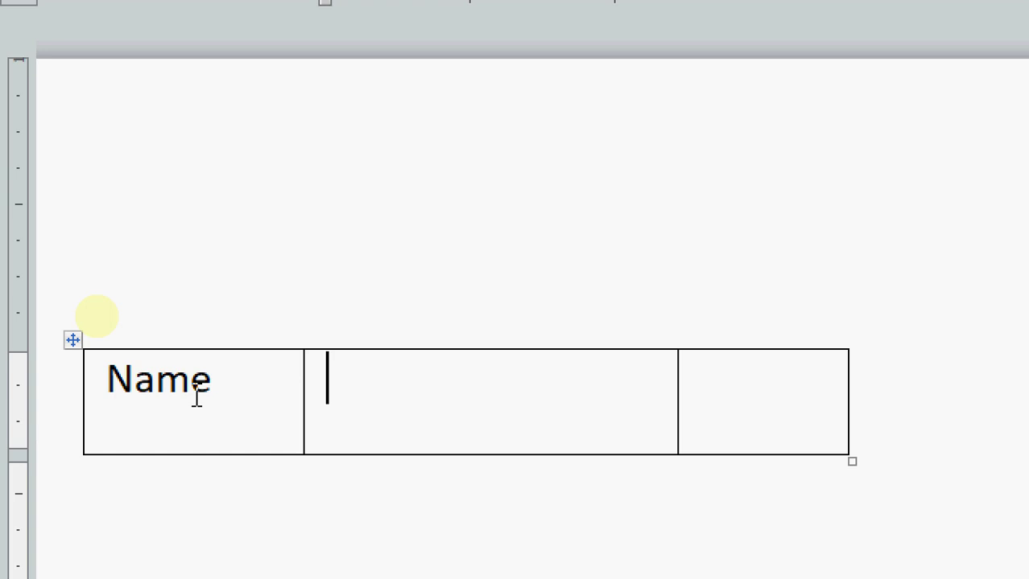
pyautogui.write('Address')
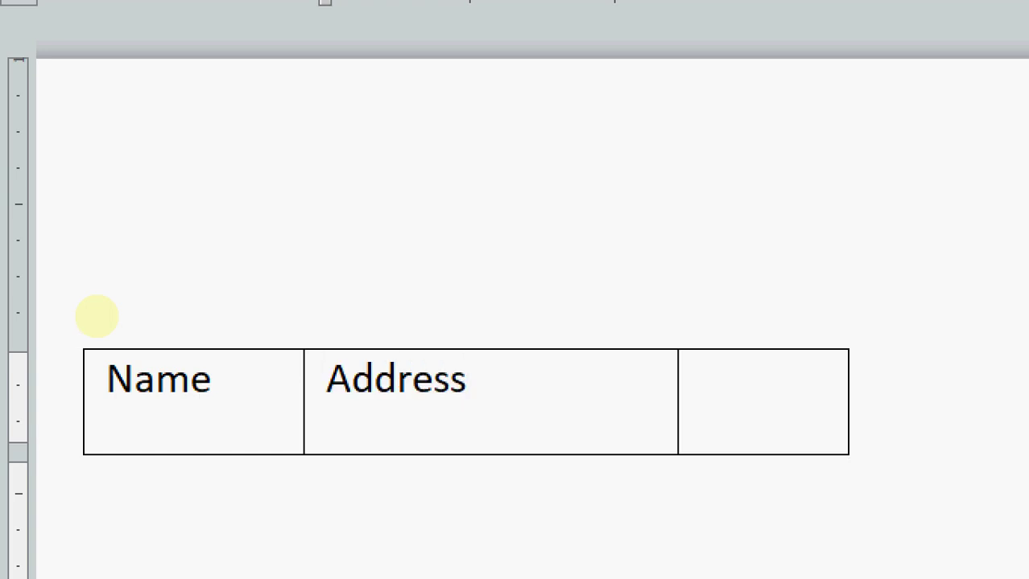
pyautogui.press('Tab')
pyautogui.write('Cell')
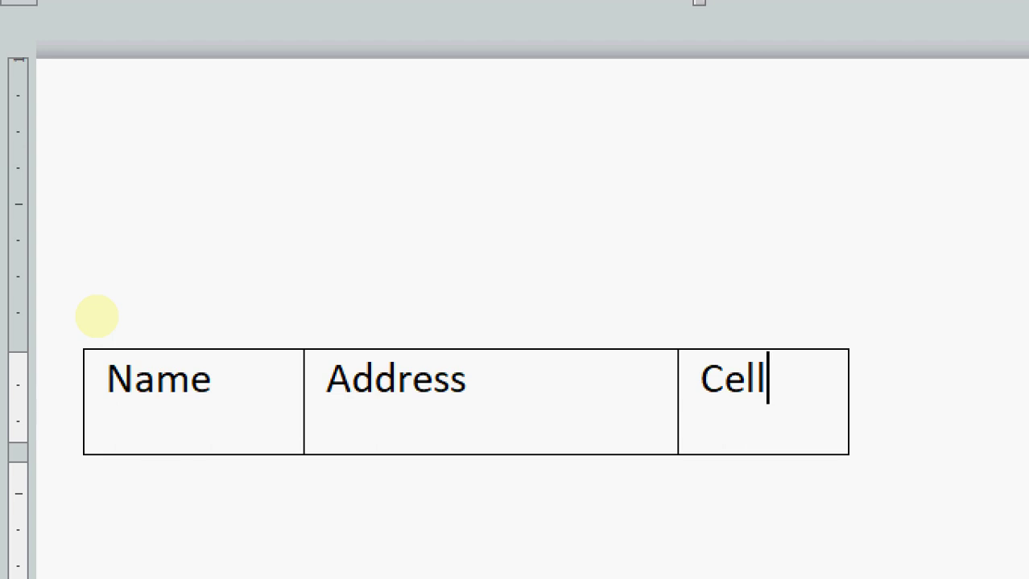
pyautogui.press('Tab')
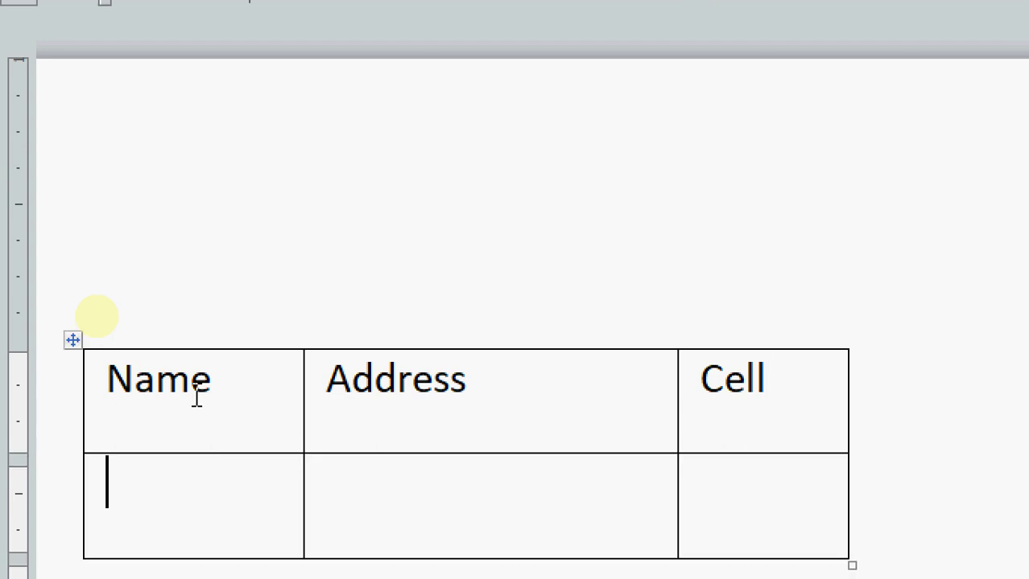
pyautogui.write('Sure')
pyautogui.write('s')
pyautogui.press('BackSpace')
# Complete the sample row with the name, placeholder address text and a cell number
pyautogui.write('esh')
pyautogui.press('Tab')
pyautogui.write('jfadklfjadskl')
pyautogui.press('Tab')
pyautogui.write('4329048')
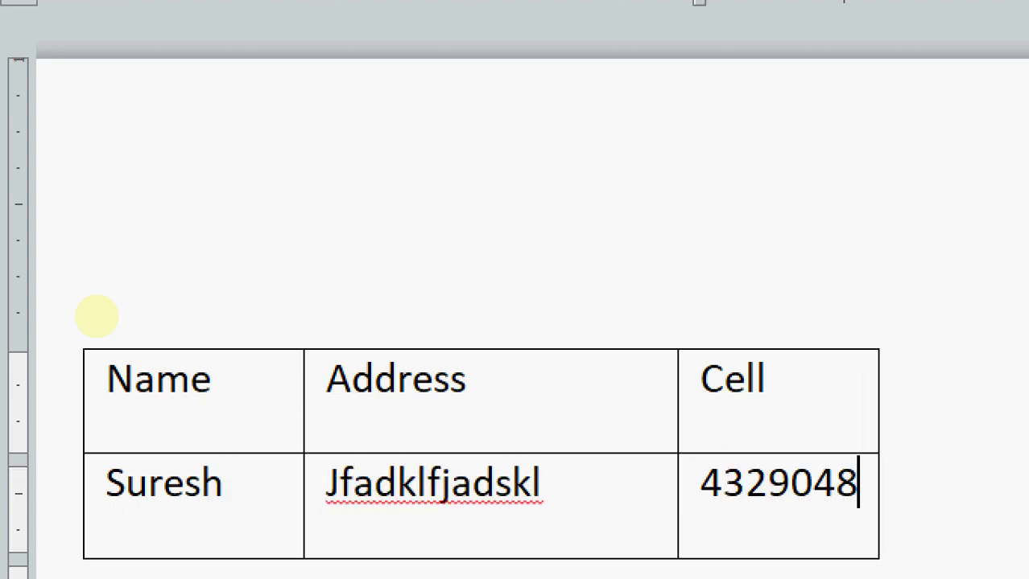
# Append three empty rows to the bottom of the table using Tab
pyautogui.press('Tab')
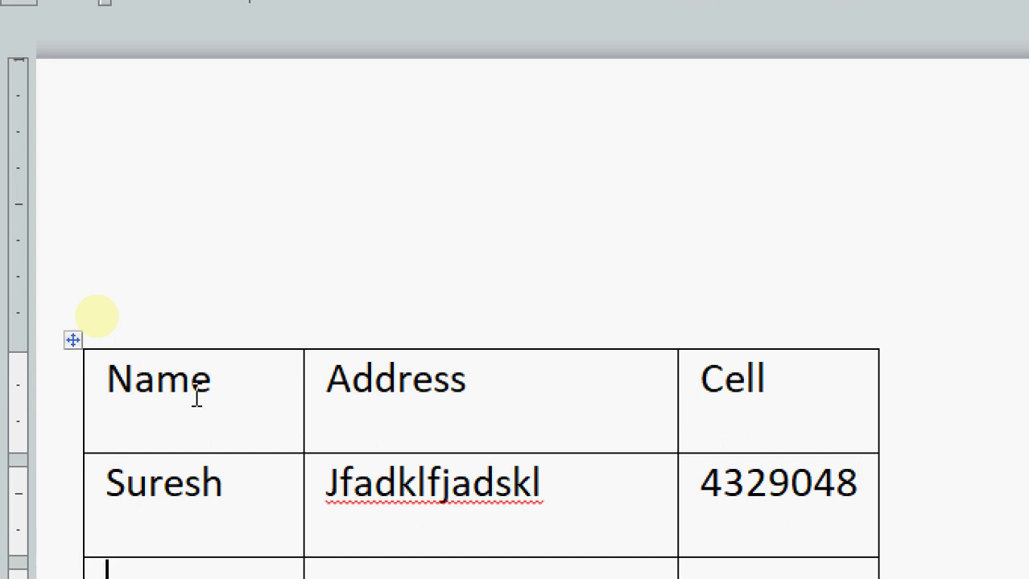
pyautogui.scroll(-2, 196, 396)
pyautogui.press('Tab')
pyautogui.press('Tab')
pyautogui.press('Tab')
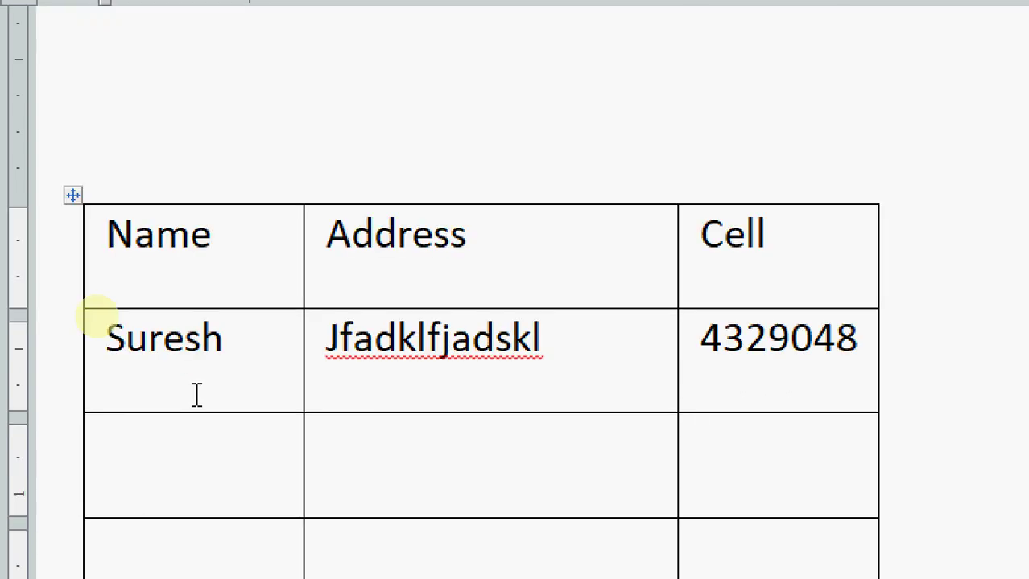
pyautogui.scroll(-2, 195, 396)
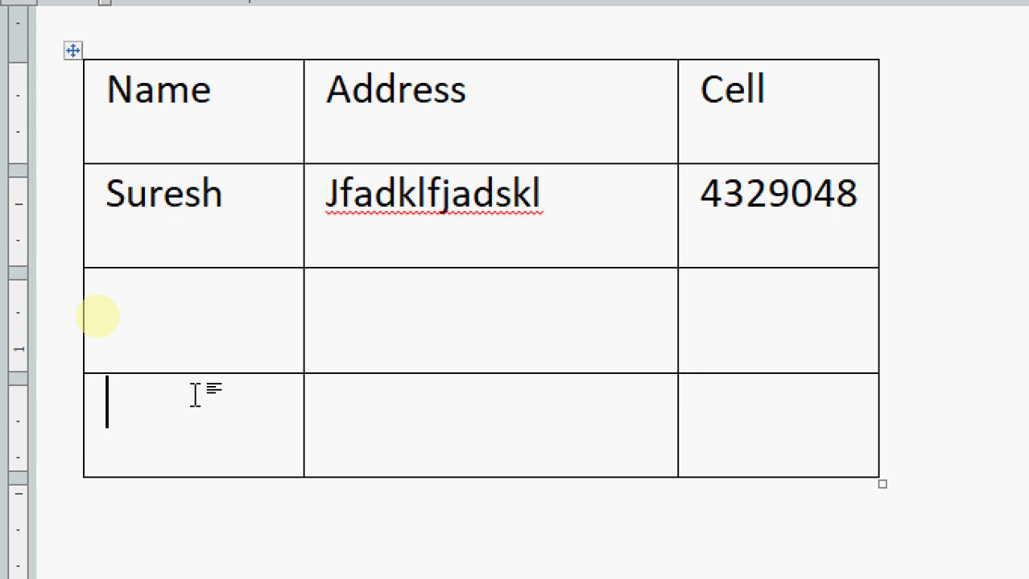
pyautogui.scroll(2, 200, 394)
pyautogui.scroll(-4, 202, 393)
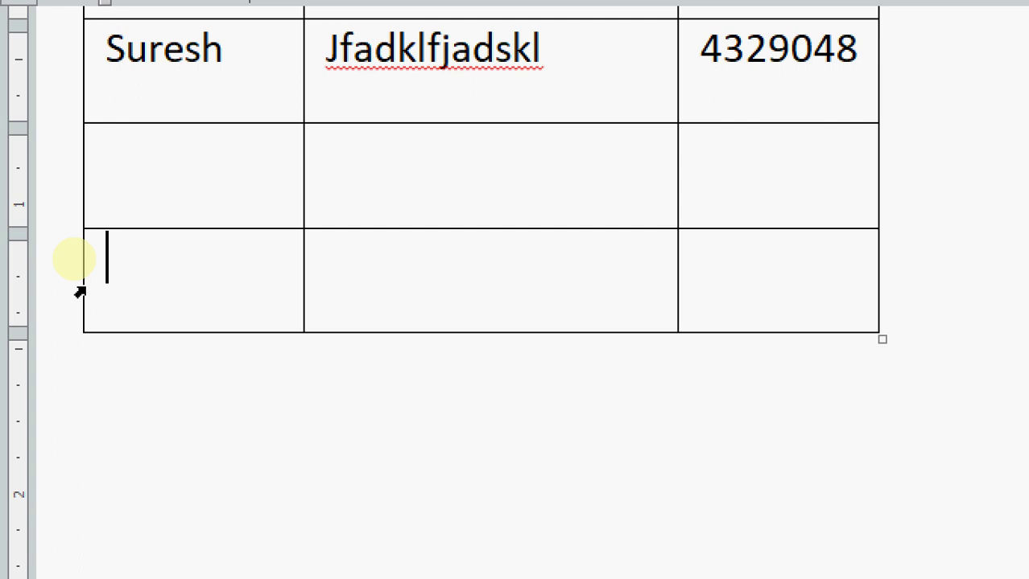
pyautogui.press('Tab')
pyautogui.press('Tab')
pyautogui.press('Tab')
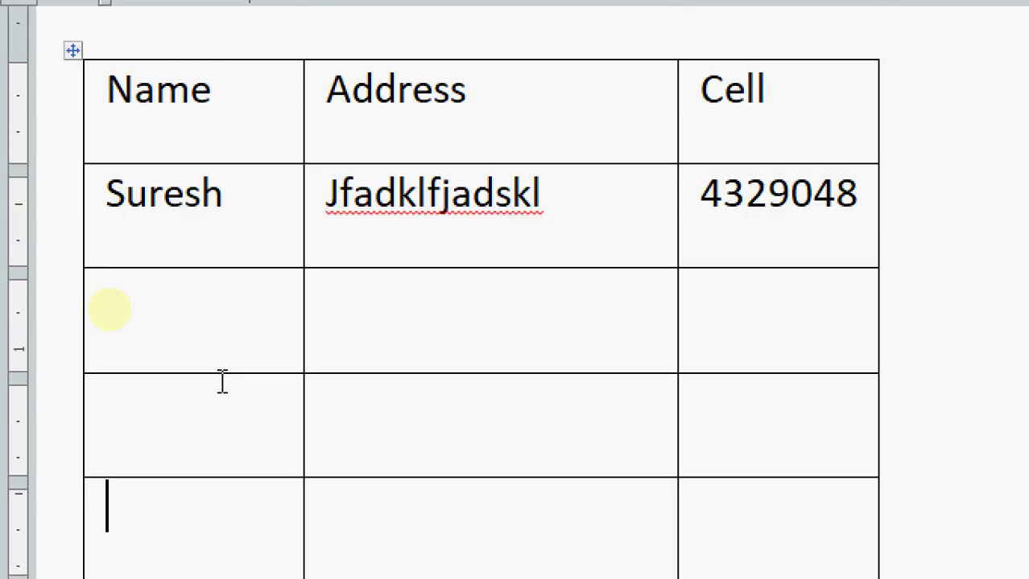
pyautogui.scroll(4, 221, 382)
pyautogui.scroll(-4, 221, 381)
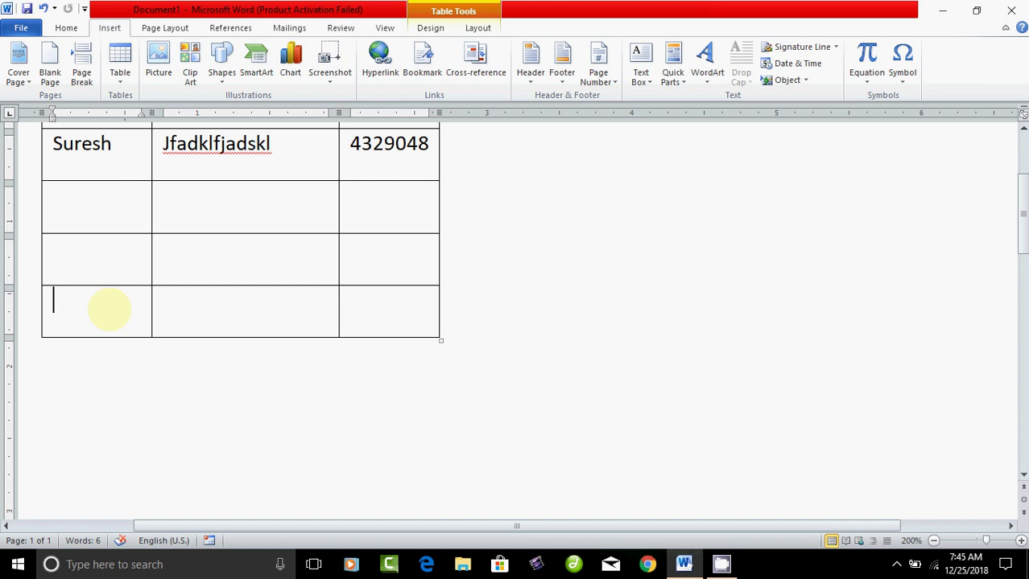
# Select everything and delete the table, leaving an empty document
pyautogui.hotkey('ctrl', 'a')
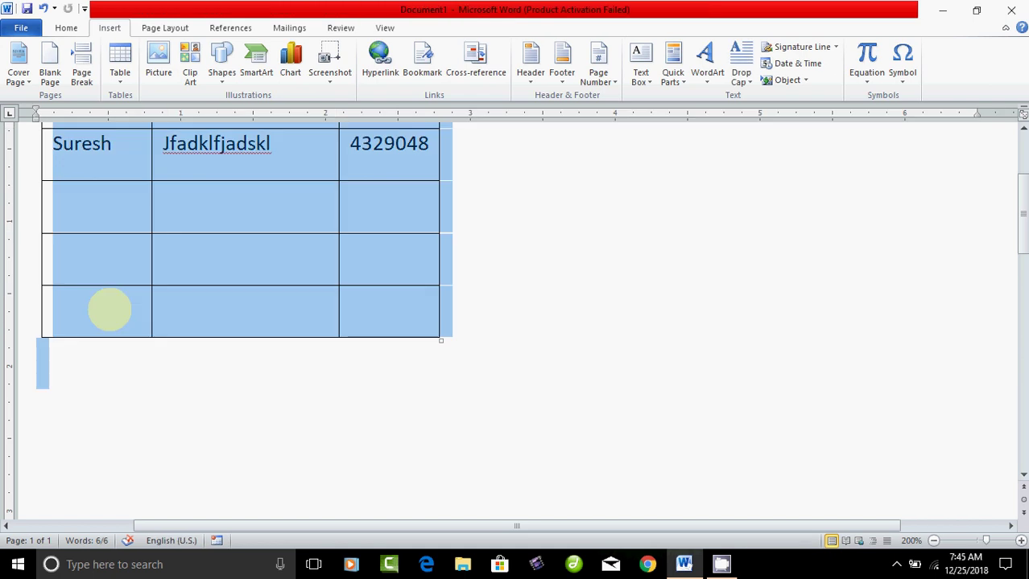
pyautogui.press('Delete')
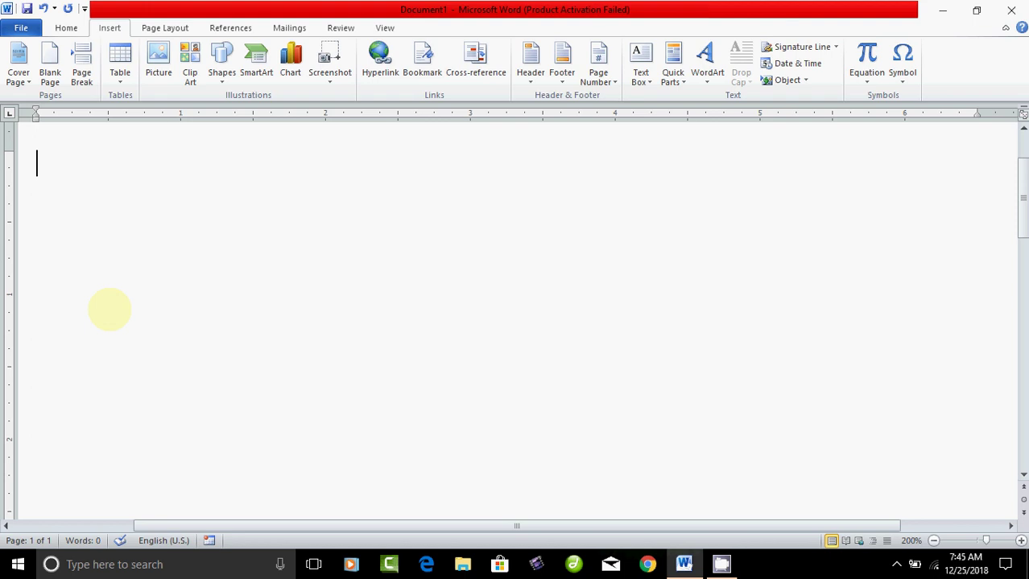
# Turn a run of hyphens into a thin full-width horizontal line
pyautogui.write('------')
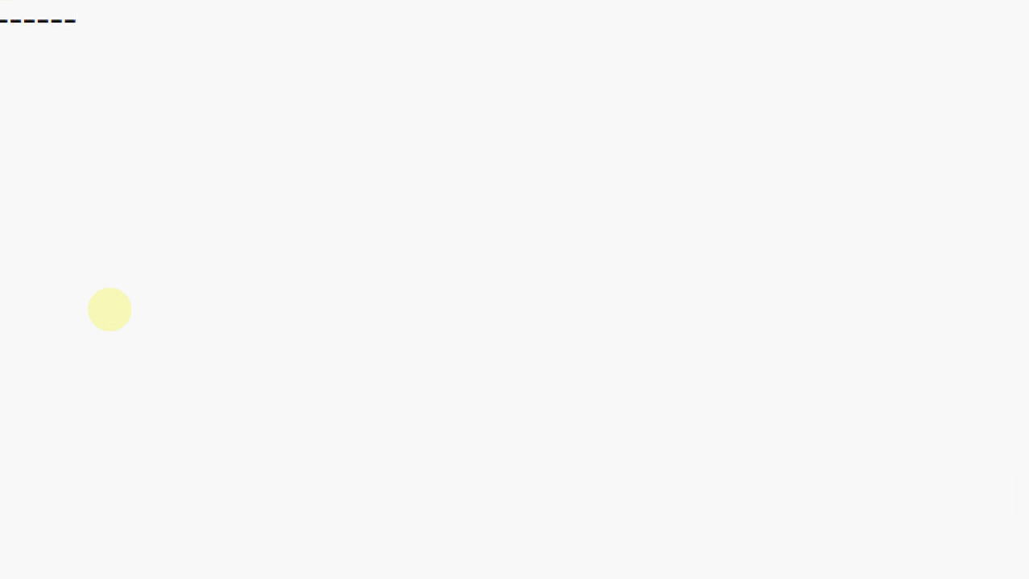
pyautogui.press('BackSpace')
pyautogui.press('BackSpace')
pyautogui.press('BackSpace')
pyautogui.press('BackSpace')
pyautogui.press('BackSpace')
pyautogui.press('BackSpace')
pyautogui.write('-')
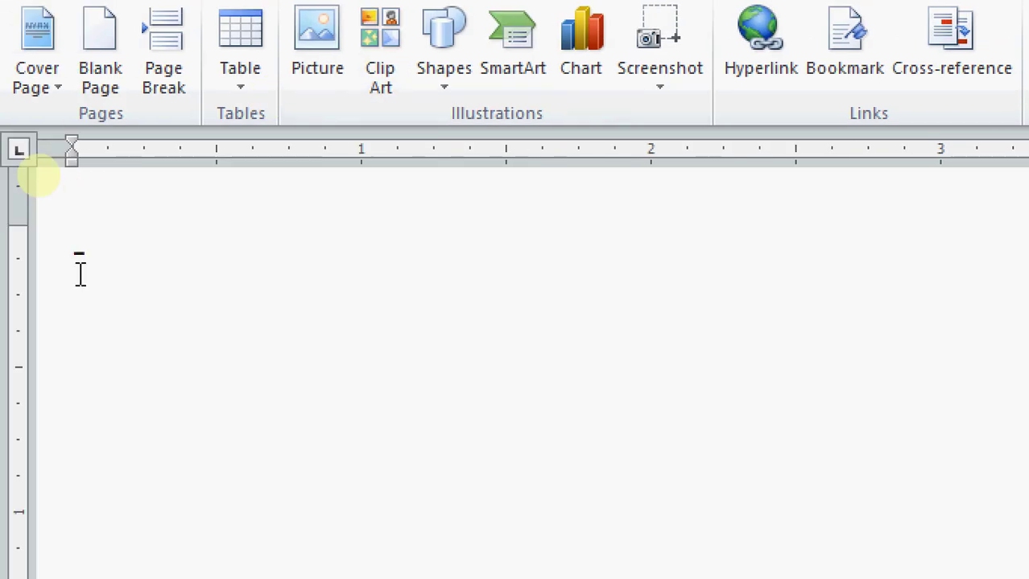
pyautogui.press('BackSpace')
pyautogui.write('-------')
pyautogui.press('Return')
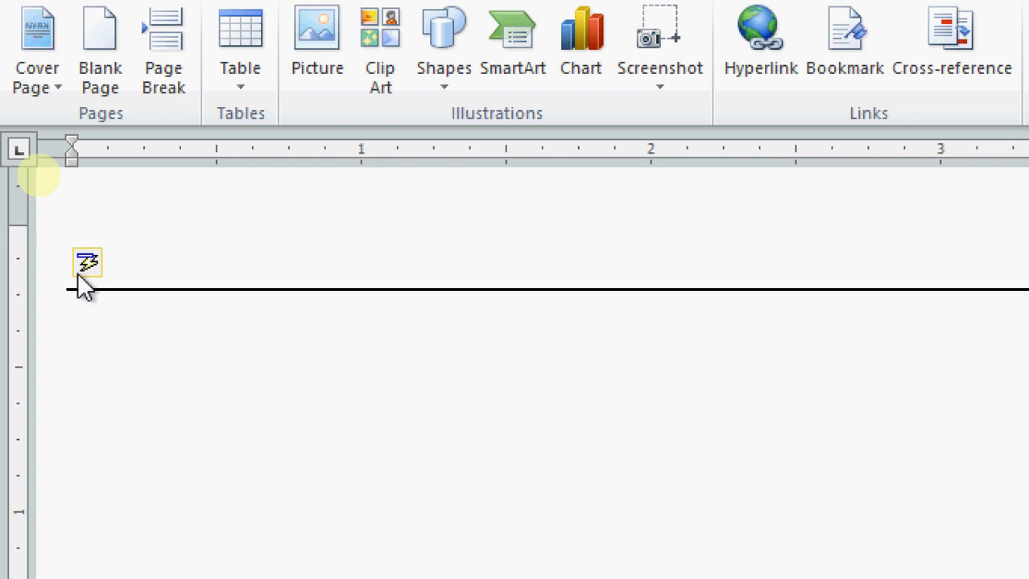
# Add thick, double and dotted lines from ________, ====== and ****
pyautogui.write('________')
pyautogui.press('Return')
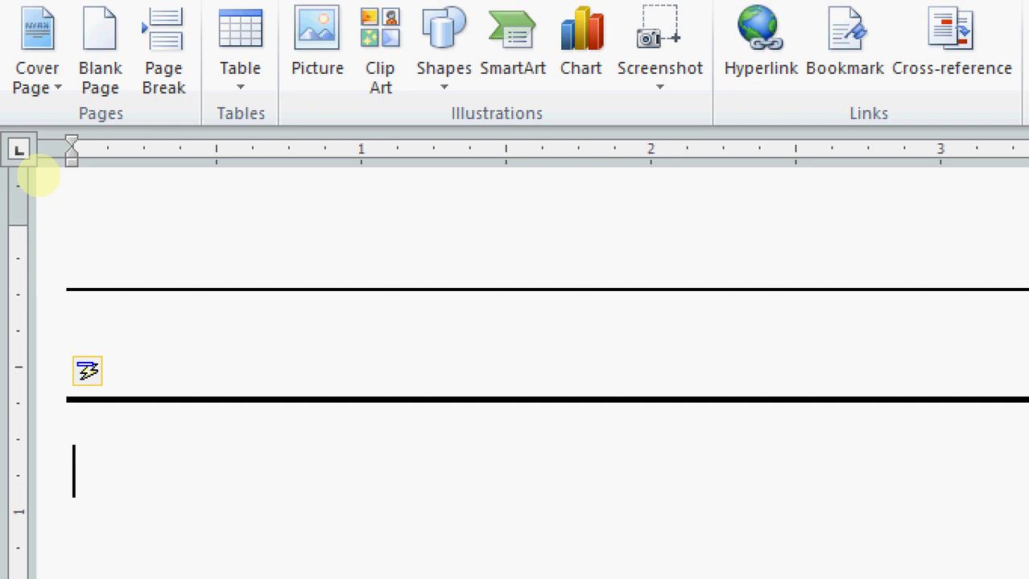
pyautogui.write('======')
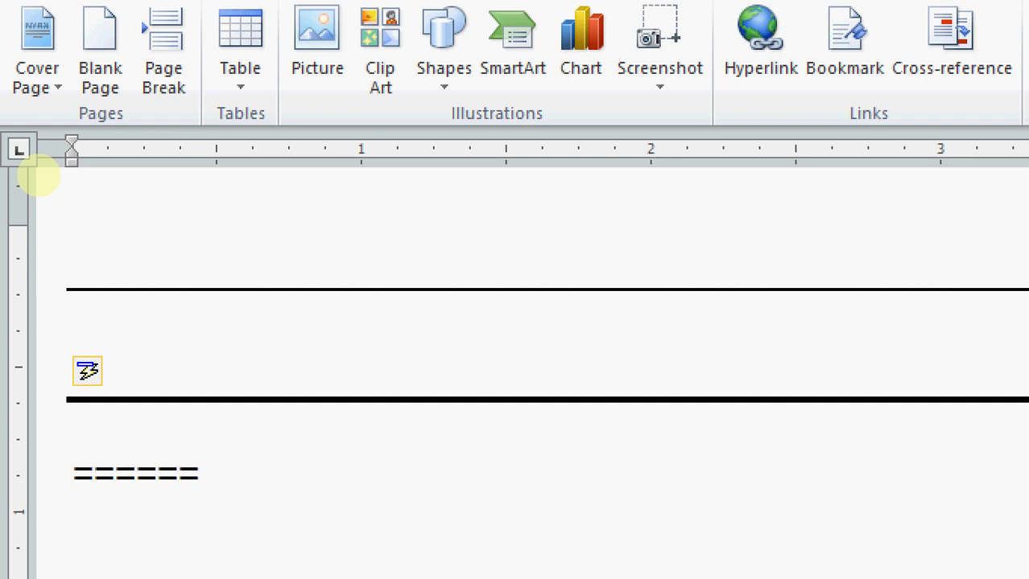
pyautogui.press('Return')
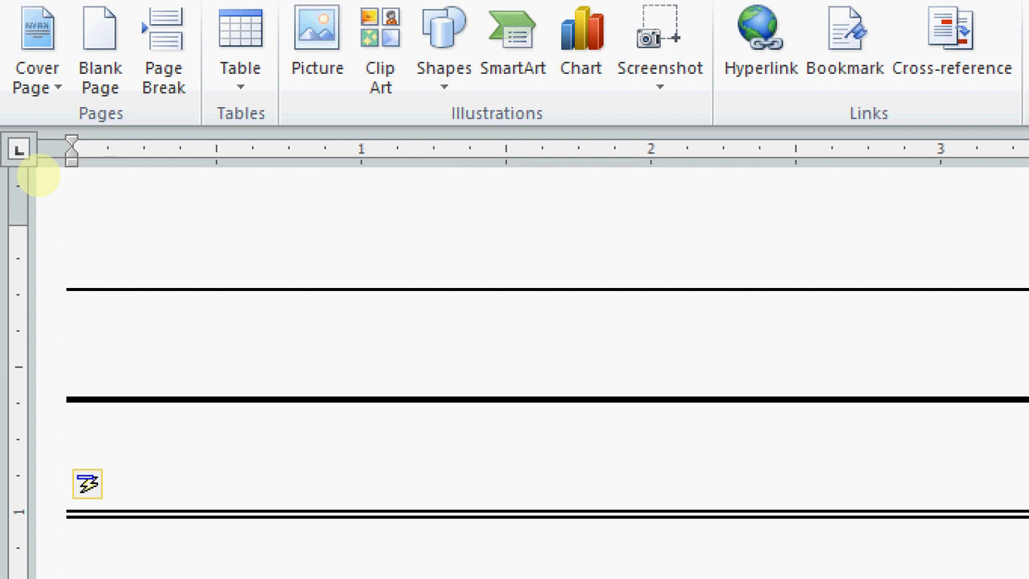
pyautogui.scroll(-3, 81, 275)
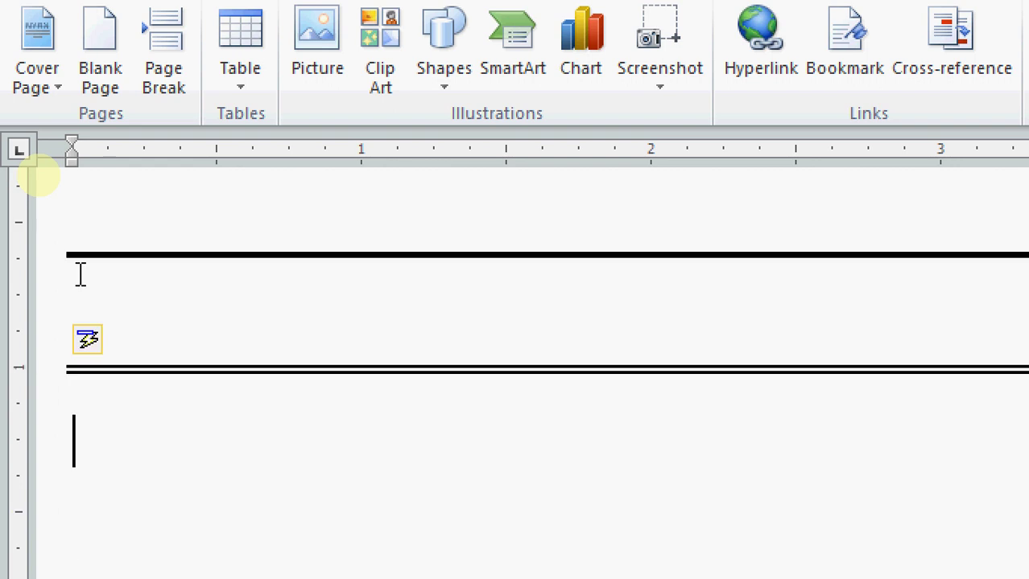
pyautogui.write('****')
pyautogui.press('Return')
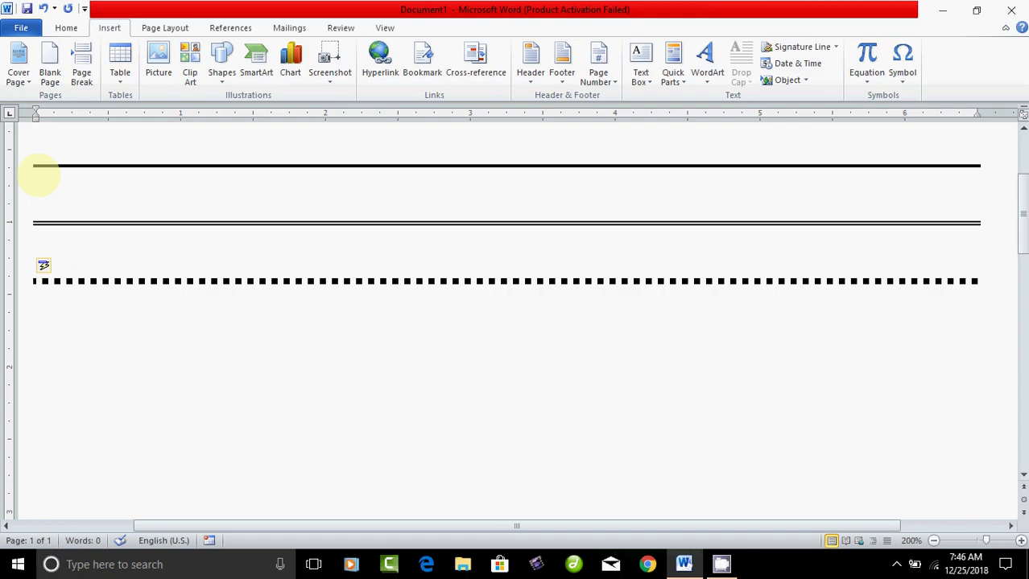
# Clear the page, then recreate the thin and thick lines from dashes and underscores
pyautogui.hotkey('ctrl', 'a')
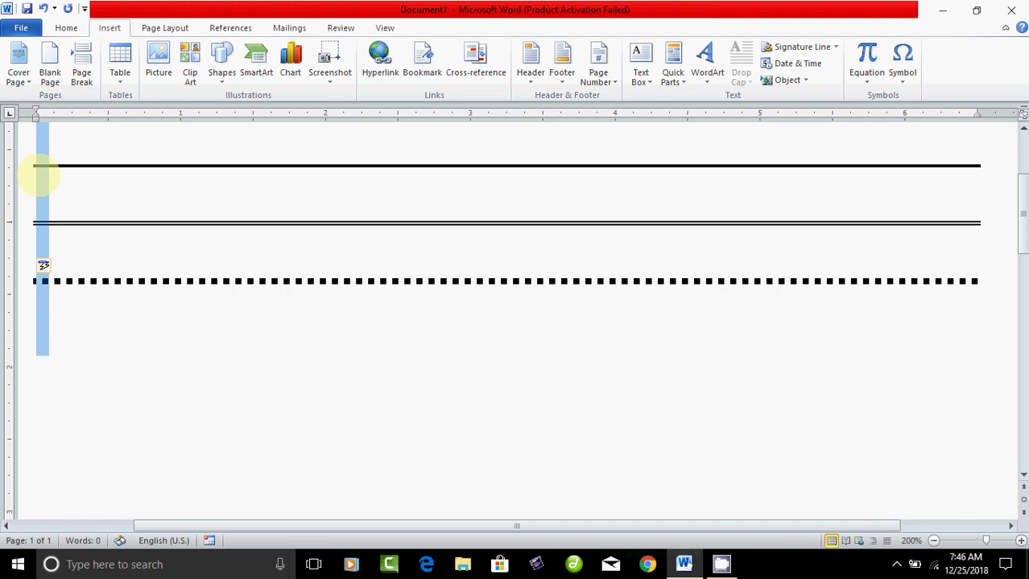
pyautogui.press('Delete')
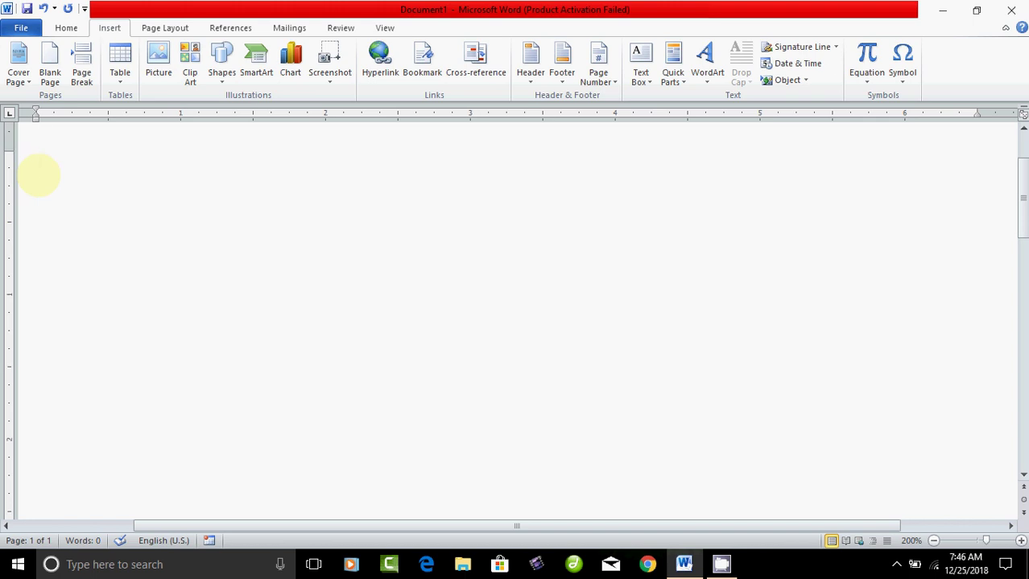
pyautogui.write('--------')
pyautogui.press('Return')
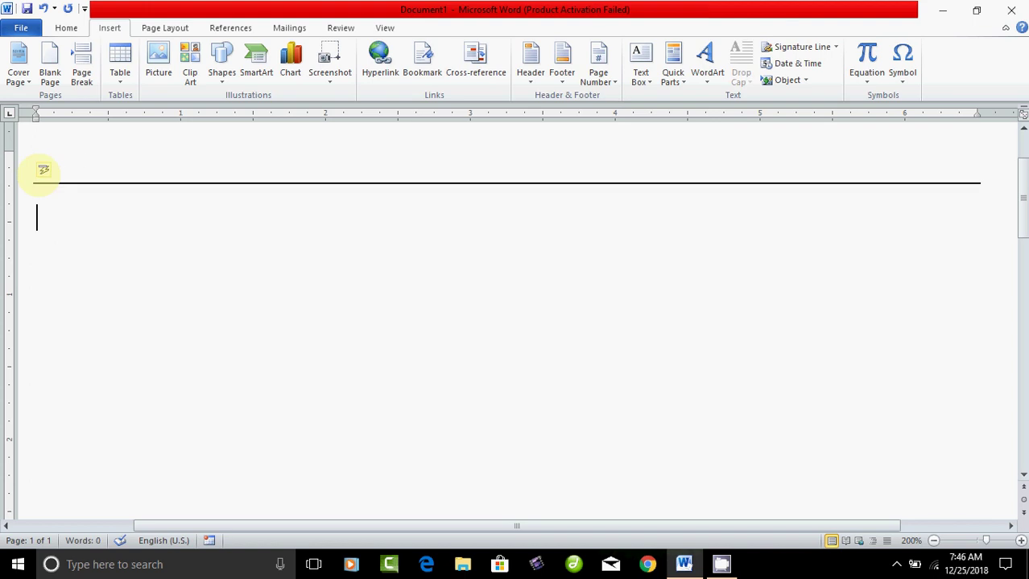
pyautogui.write('____')
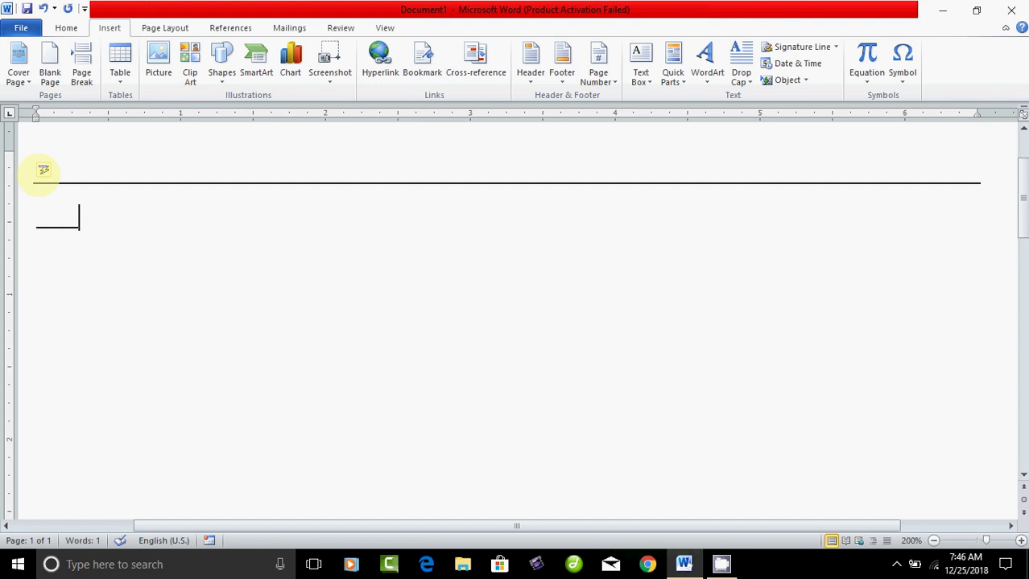
pyautogui.write('_________')
pyautogui.press('Return')
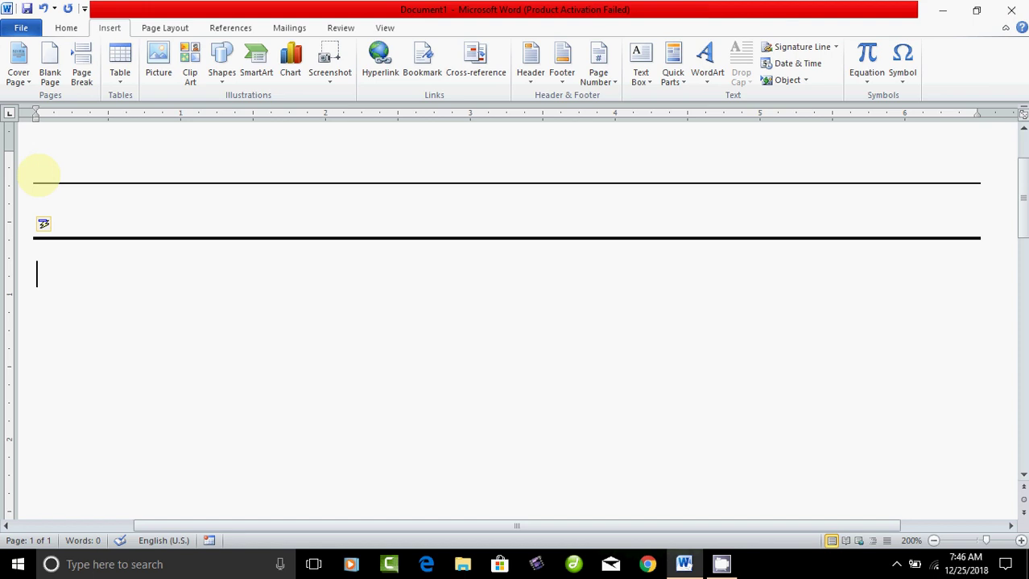
# Add the double line from === and the dotted line from *** below them
pyautogui.write('======')
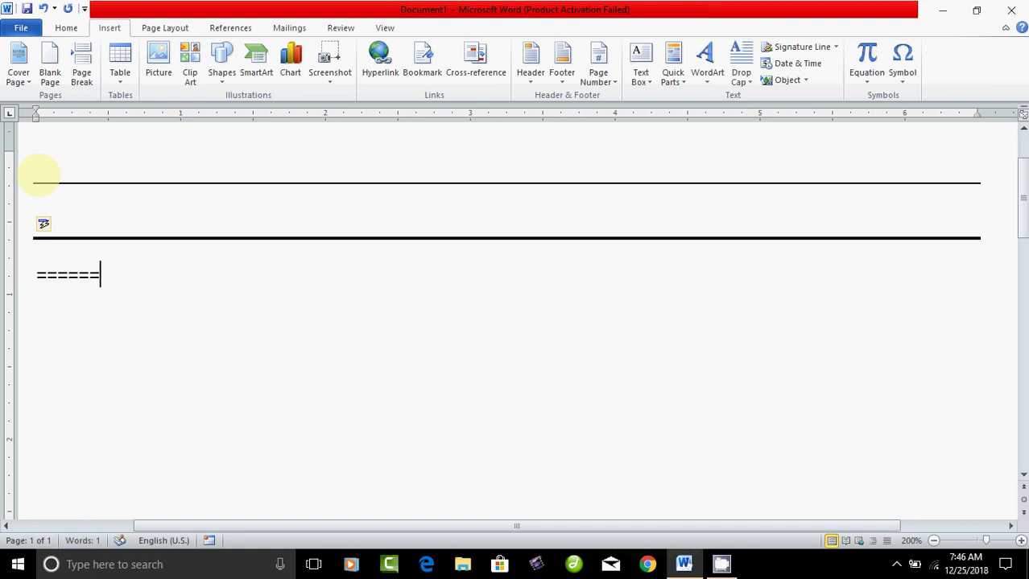
pyautogui.press('Return')
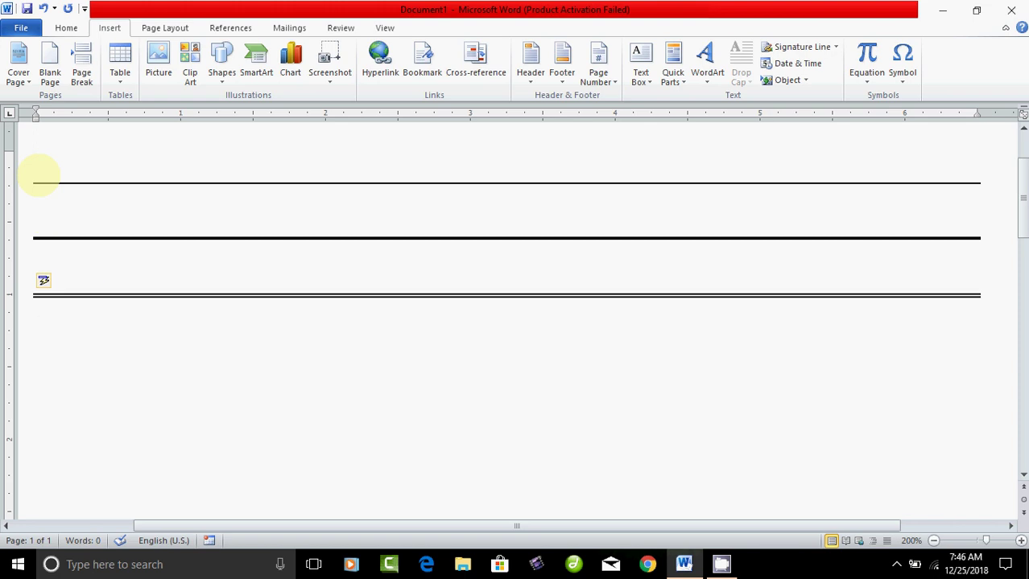
pyautogui.write('****')
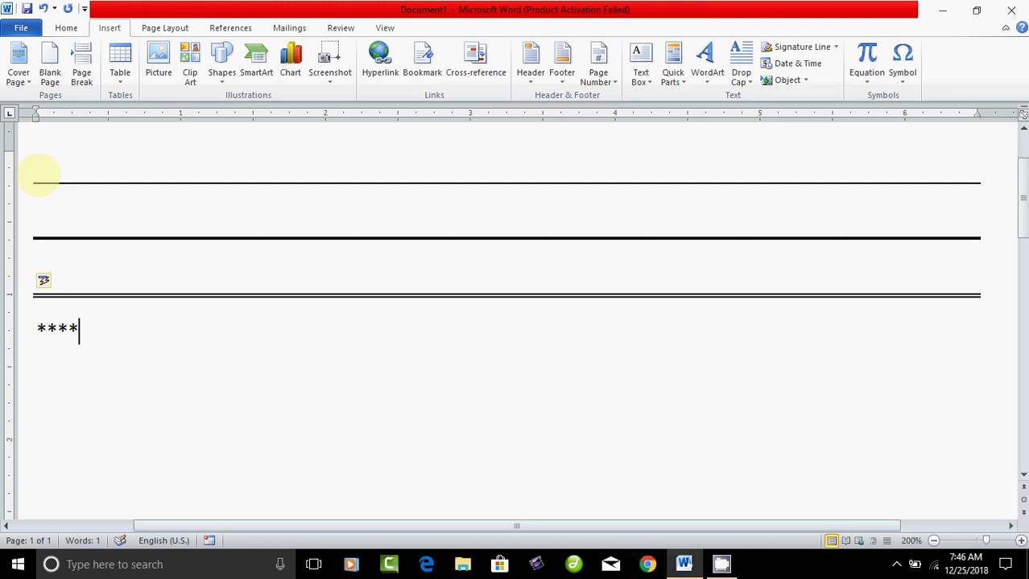
pyautogui.press('Return')
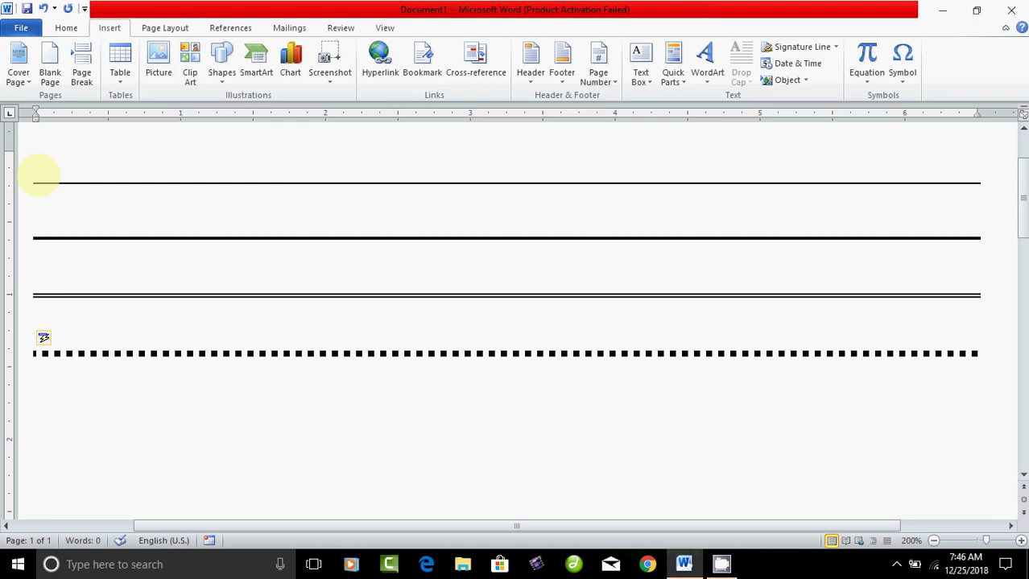